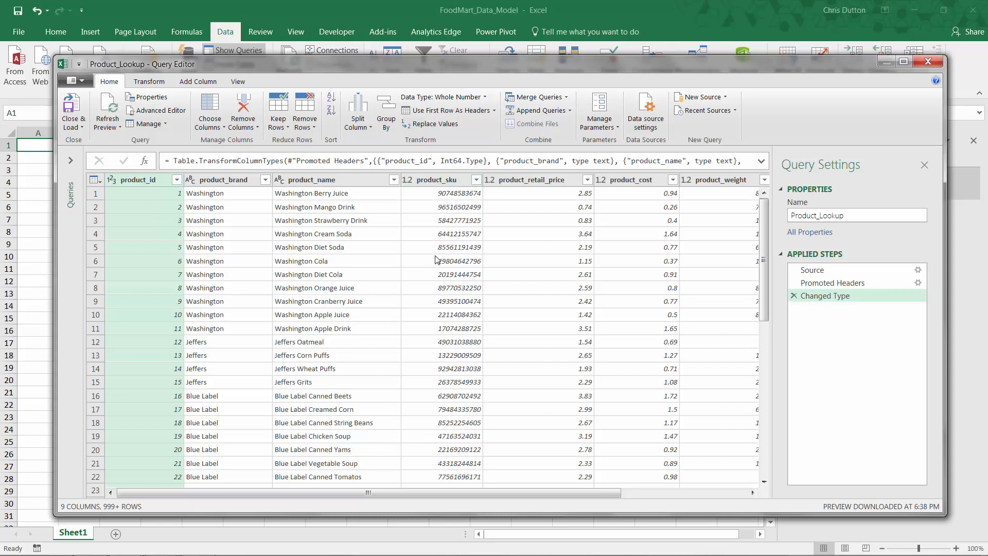
- Change the data type of the product_sku column to Text, replacing the current type conversion
{"action": "left_click_drag", "start_coordinate": [417, 491], "coordinate": [567, 492]}
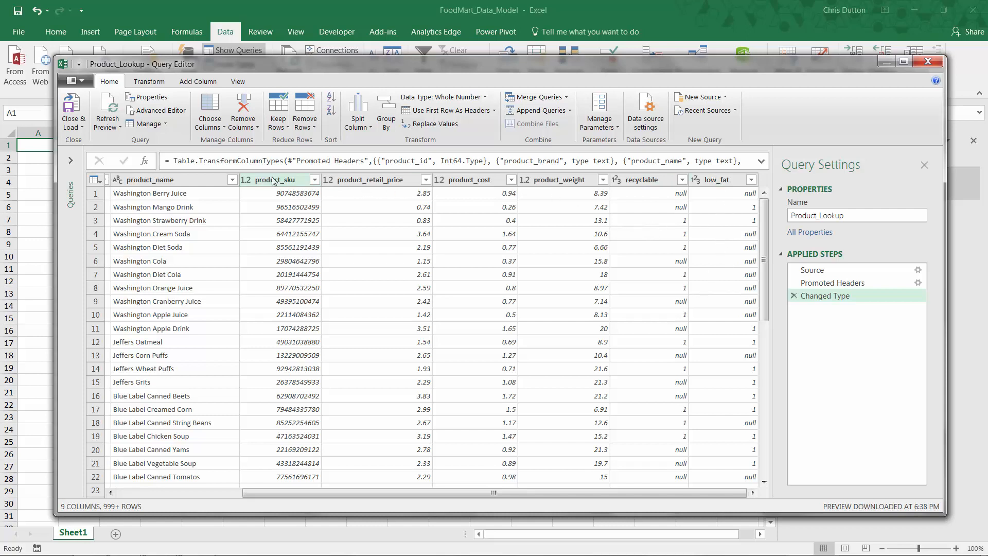
{"action": "left_click", "coordinate": [246, 180]}
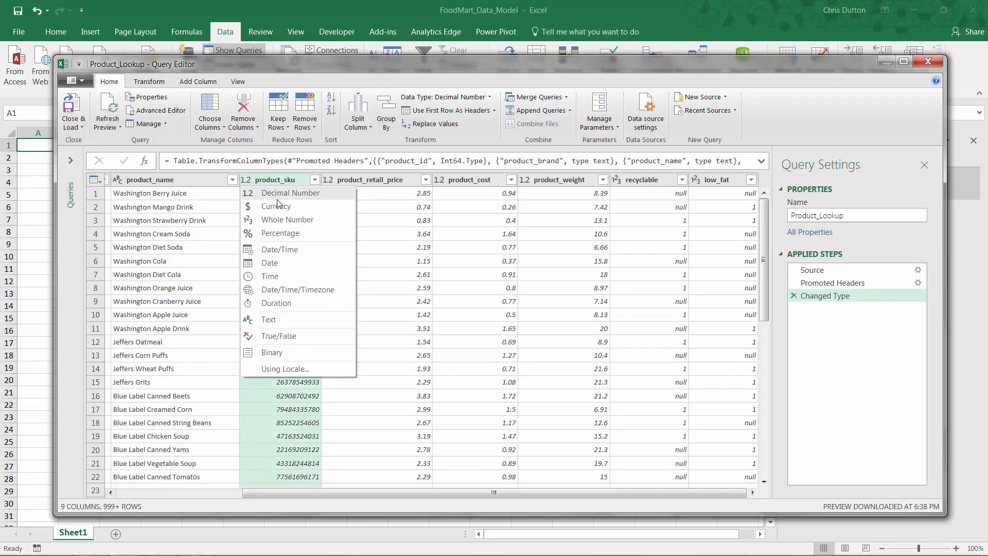
{"action": "left_click", "coordinate": [281, 322]}
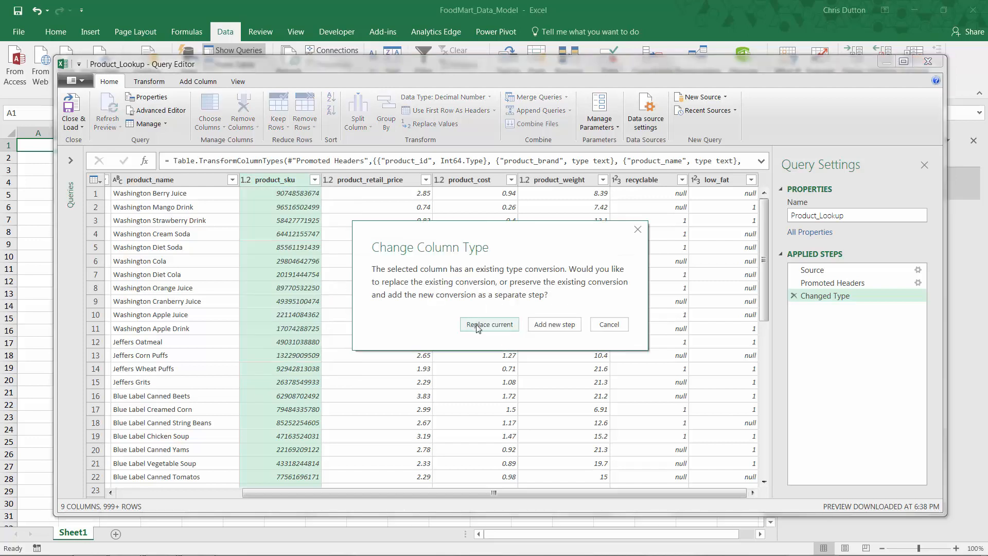
{"action": "left_click", "coordinate": [478, 328]}
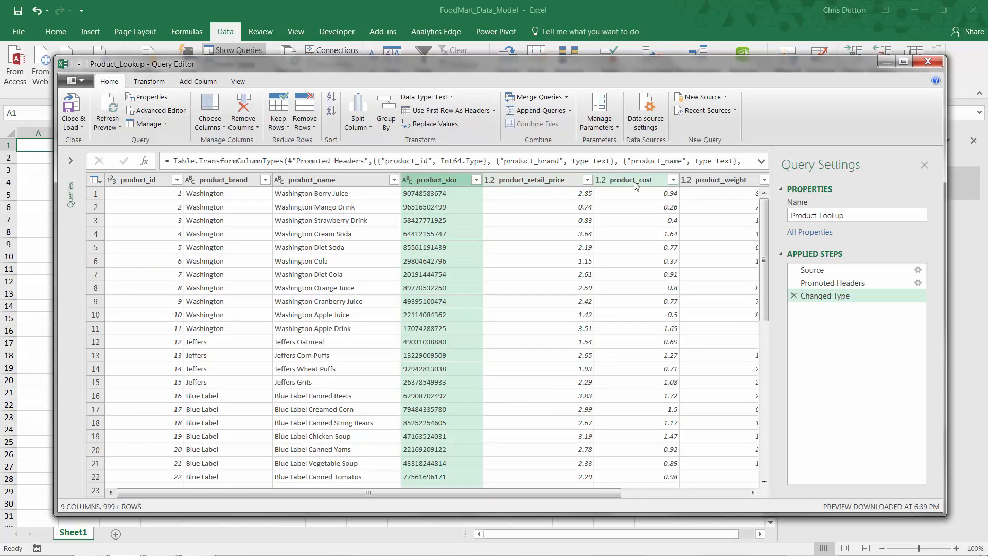
- Change the data types of the product_retail_price and product_cost columns to Currency, replacing the current conversion
{"action": "left_click", "coordinate": [491, 183]}
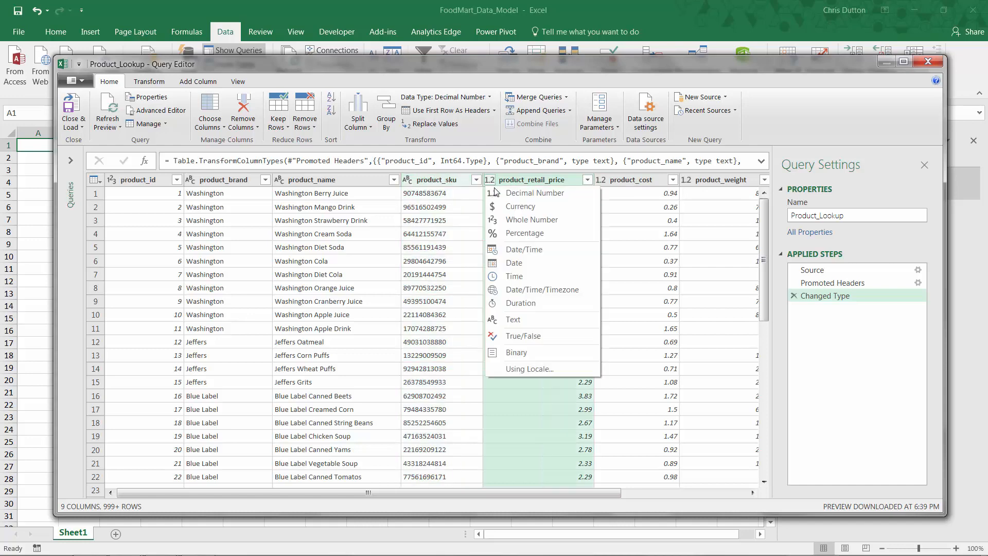
{"action": "left_click", "coordinate": [516, 205]}
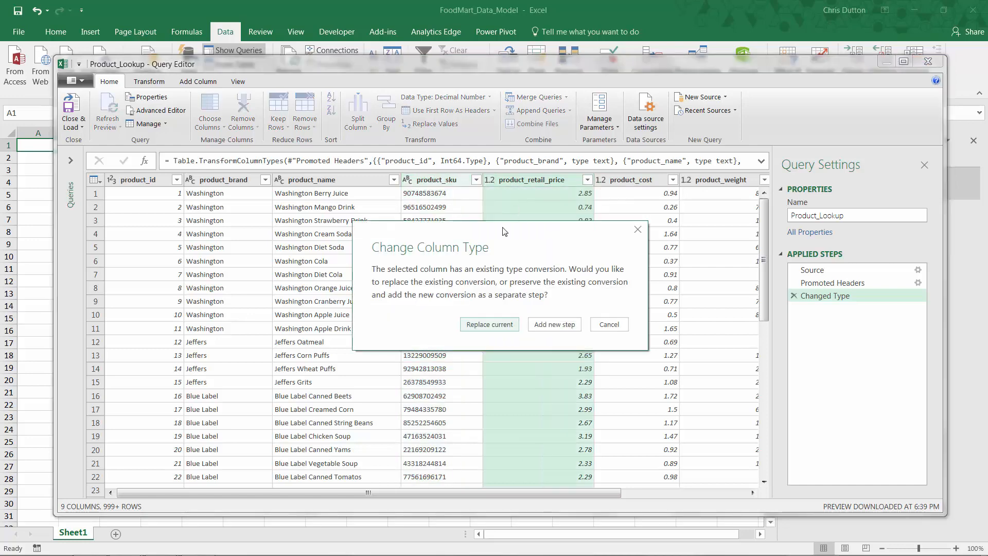
{"action": "left_click", "coordinate": [491, 325]}
{"action": "left_click", "coordinate": [603, 184]}
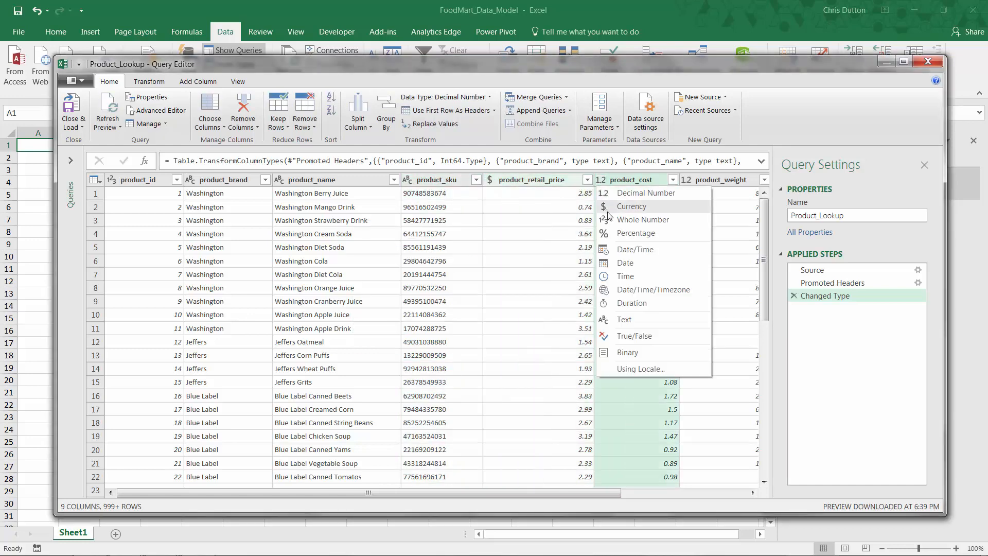
{"action": "left_click", "coordinate": [614, 207]}
{"action": "left_click_drag", "start_coordinate": [516, 490], "coordinate": [684, 493]}
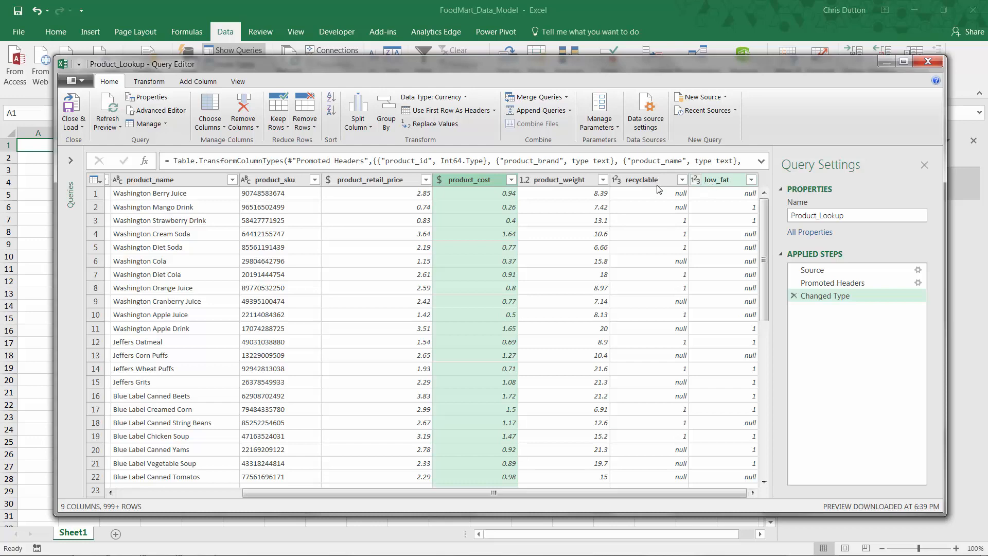
{"action": "left_click_drag", "start_coordinate": [437, 493], "coordinate": [312, 493]}
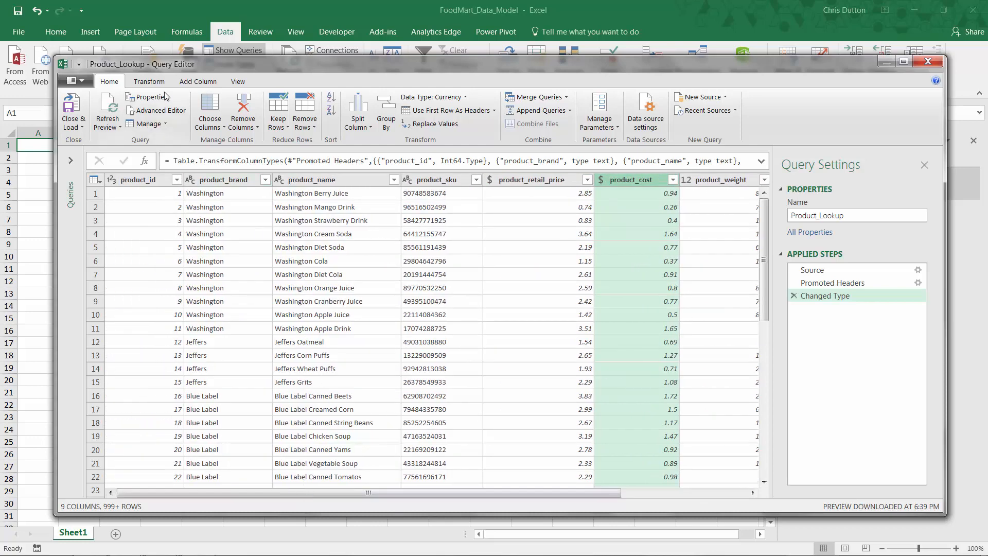
{"action": "left_click", "coordinate": [148, 83]}
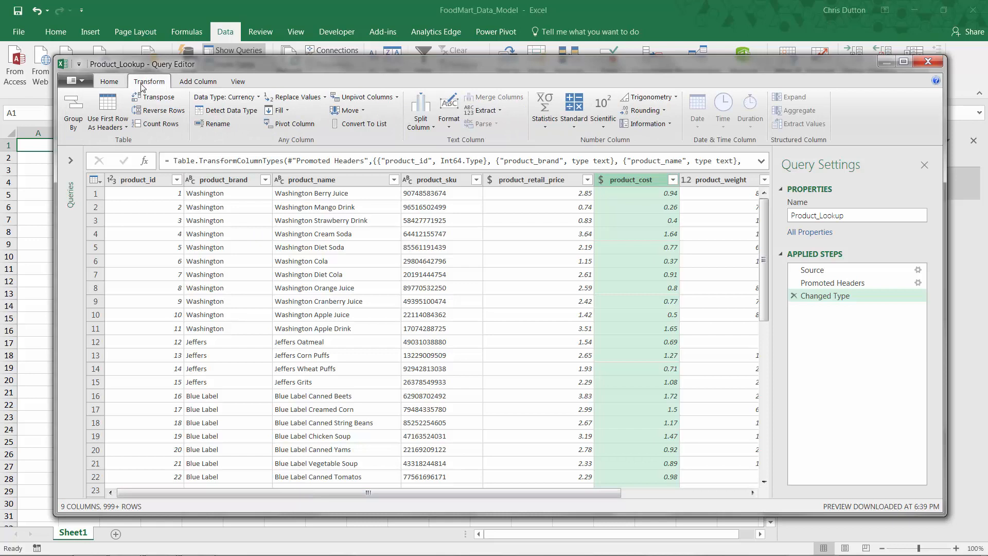
{"action": "left_click", "coordinate": [541, 124]}
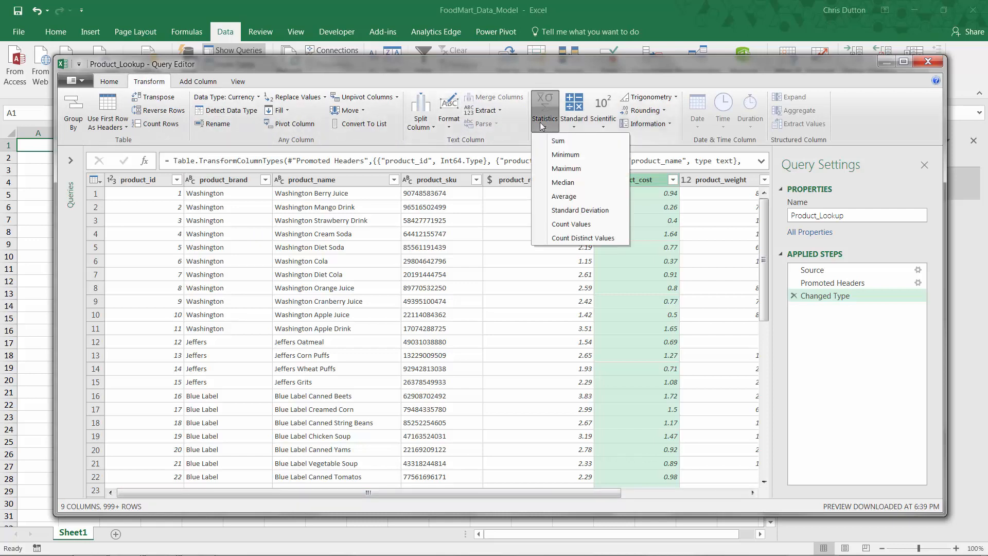
{"action": "left_click", "coordinate": [544, 106]}
{"action": "left_click", "coordinate": [198, 82]}
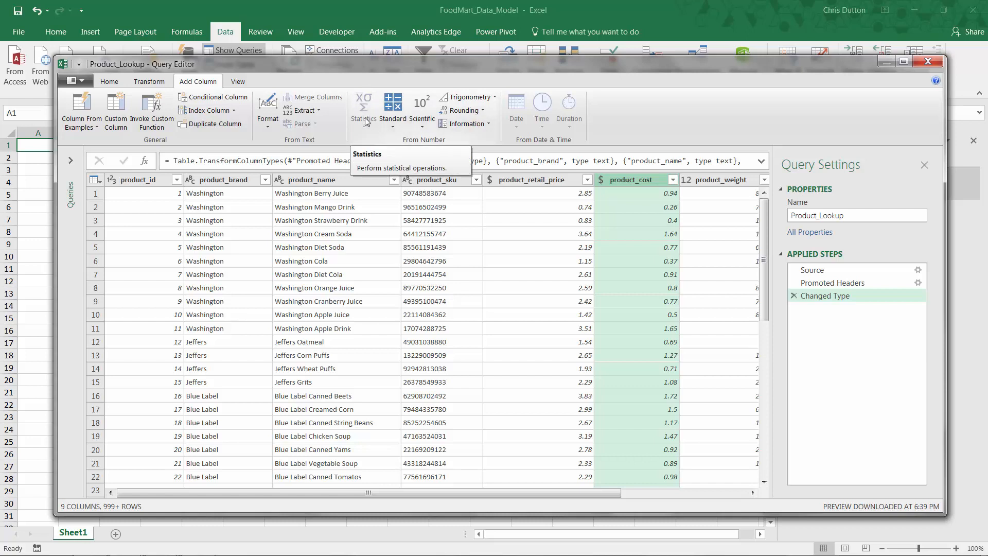
- Count the distinct values in the product_sku column, and remove the resulting applied step after reading it
{"action": "left_click", "coordinate": [149, 81]}
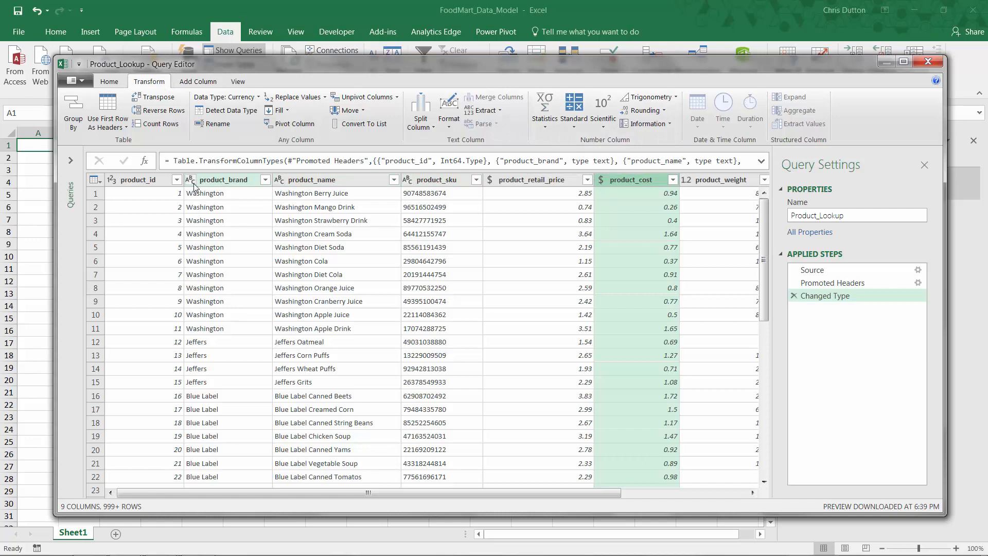
{"action": "left_click", "coordinate": [428, 180]}
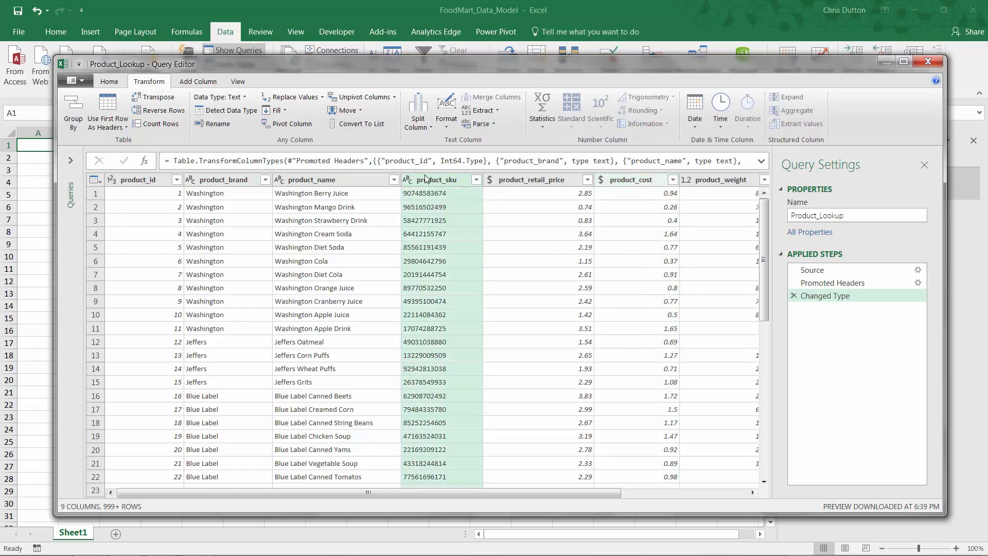
{"action": "left_click", "coordinate": [545, 128]}
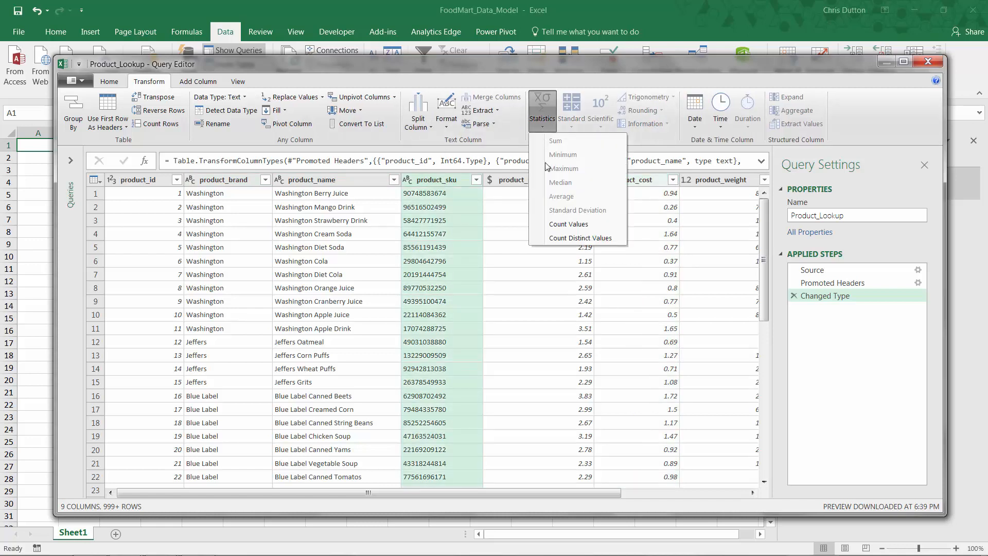
{"action": "left_click", "coordinate": [566, 238]}
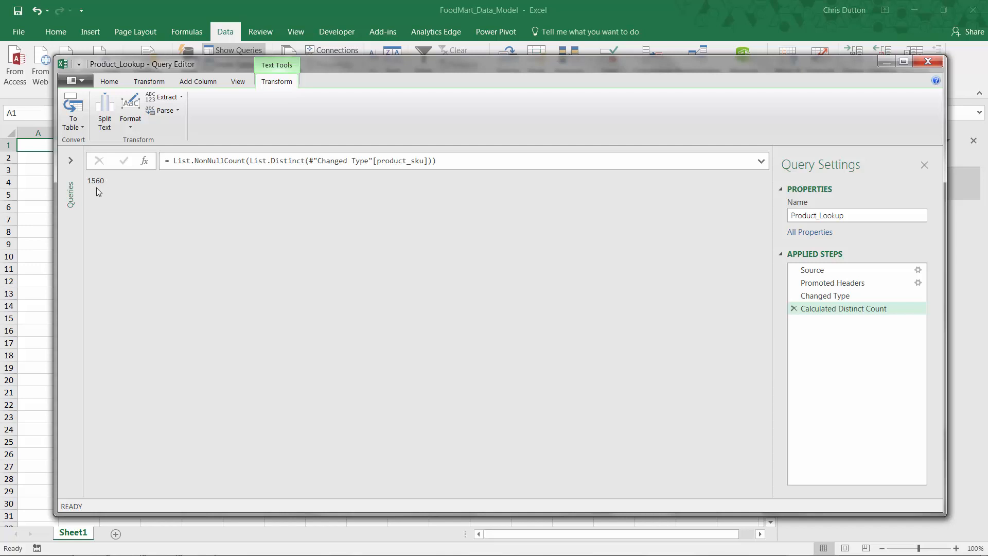
{"action": "left_click", "coordinate": [794, 310]}
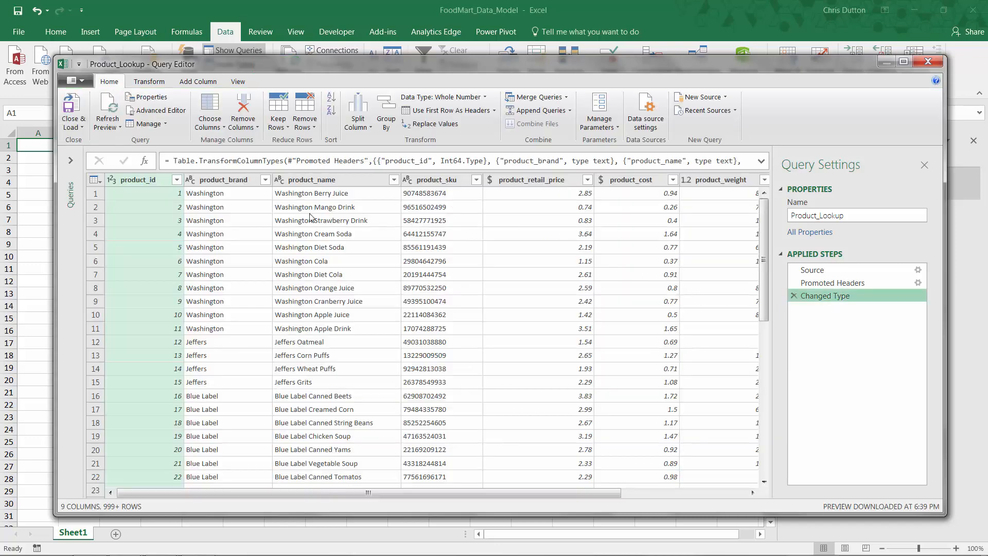
- Check the distinct value count of the product_brand column, and delete that calculation from the applied steps
{"action": "left_click", "coordinate": [233, 180]}
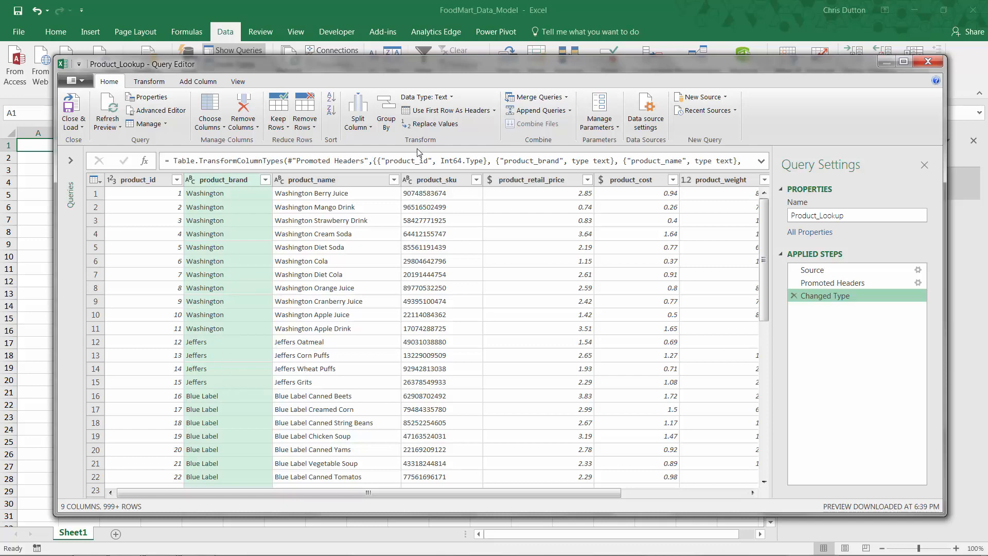
{"action": "left_click", "coordinate": [149, 82]}
{"action": "left_click", "coordinate": [541, 118]}
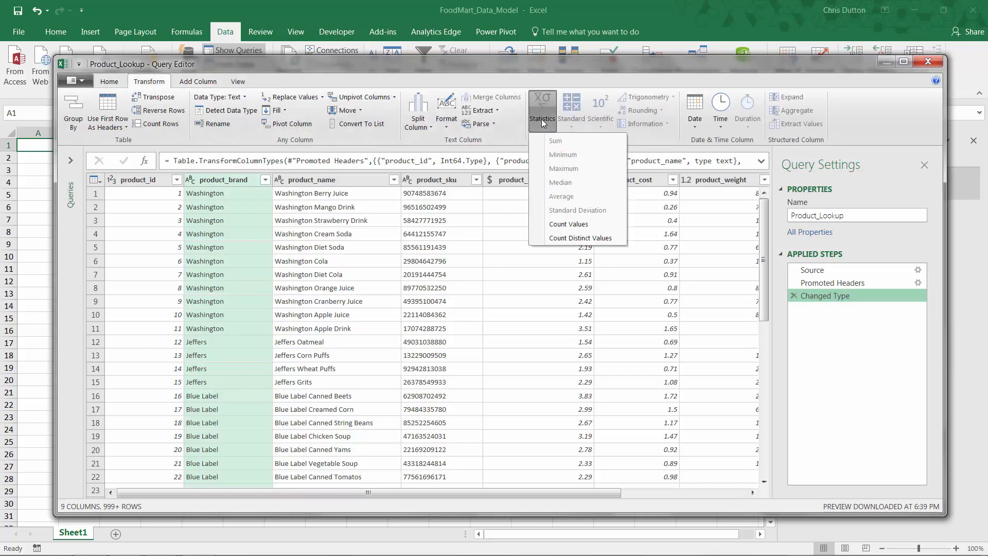
{"action": "left_click", "coordinate": [550, 235]}
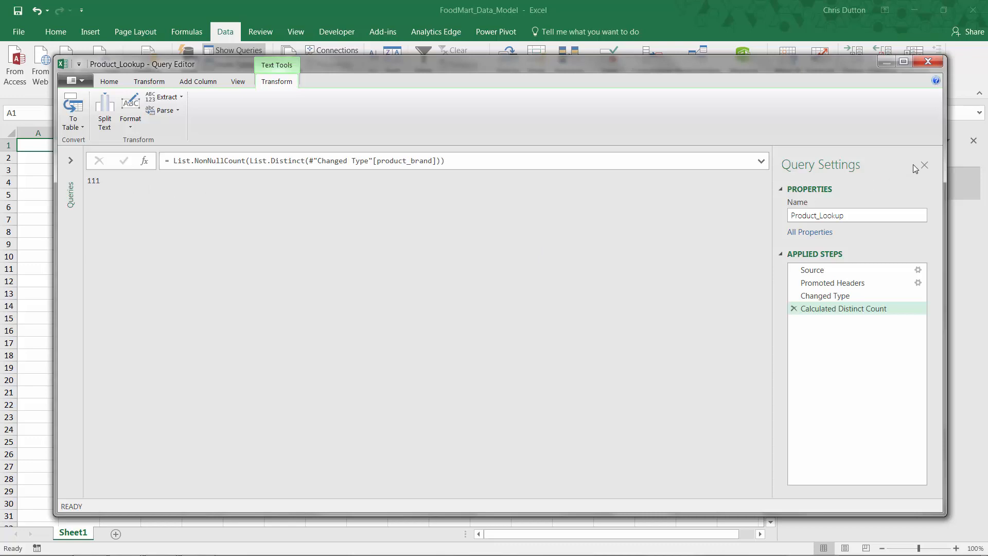
{"action": "left_click", "coordinate": [793, 308]}
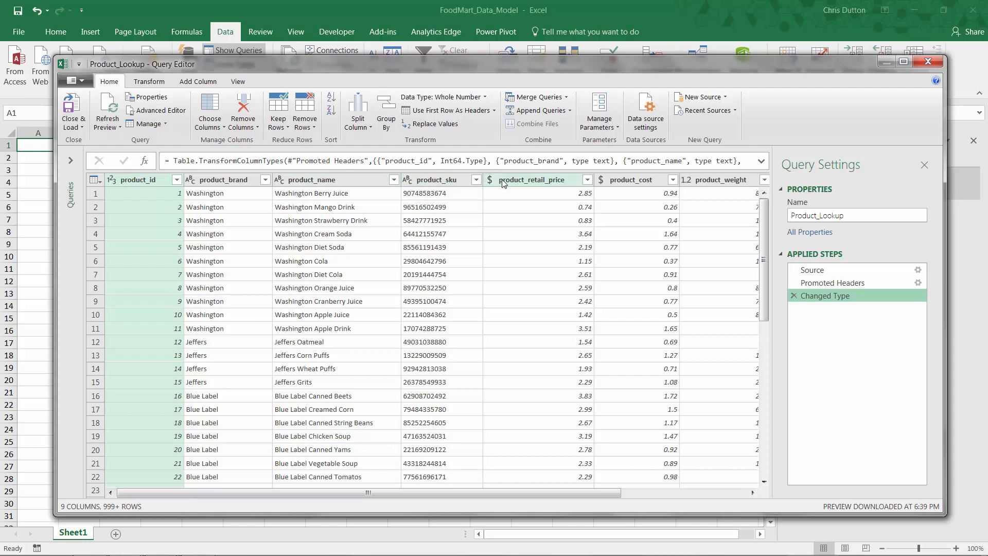
- Calculate the average of the product_retail_price column, and delete that calculation from the applied steps
{"action": "left_click", "coordinate": [549, 183]}
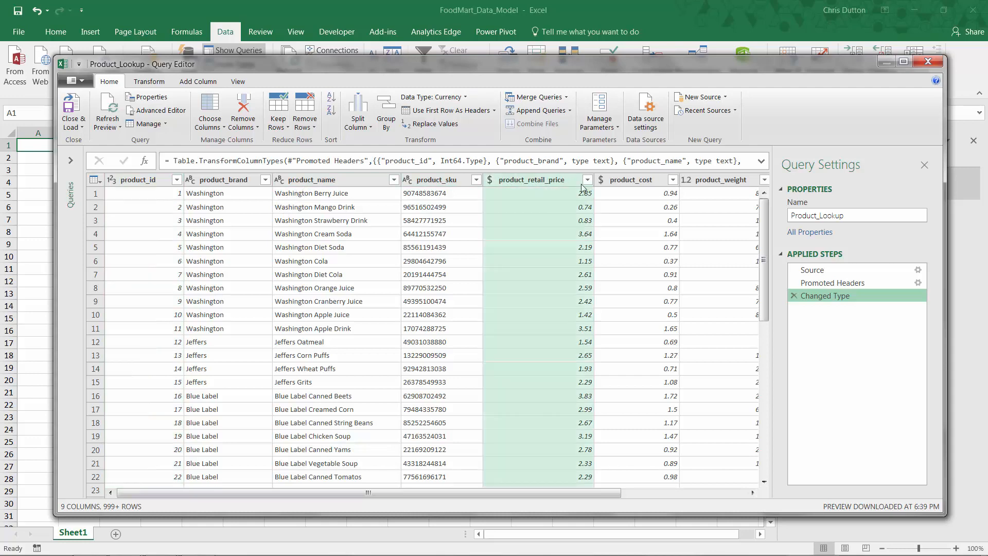
{"action": "left_click", "coordinate": [149, 82]}
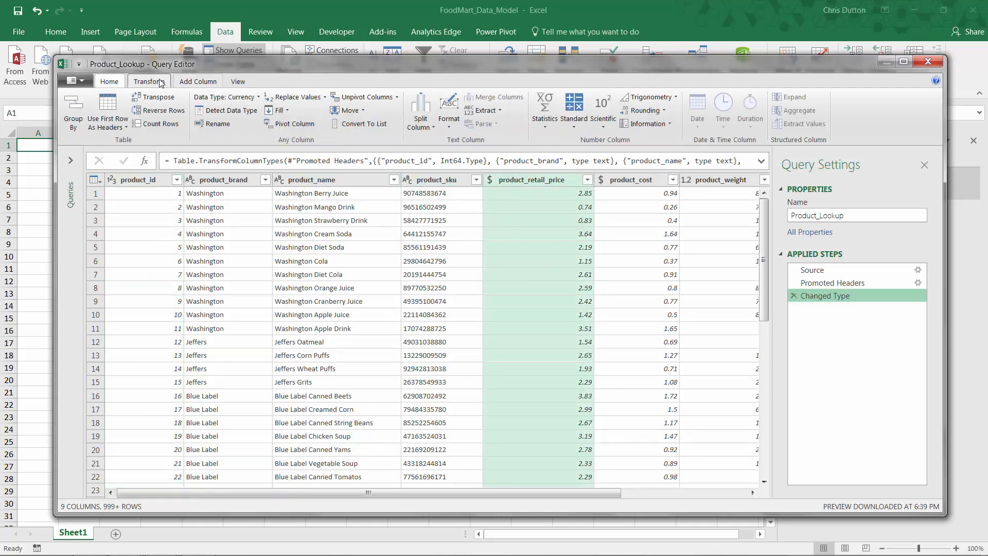
{"action": "left_click", "coordinate": [546, 124]}
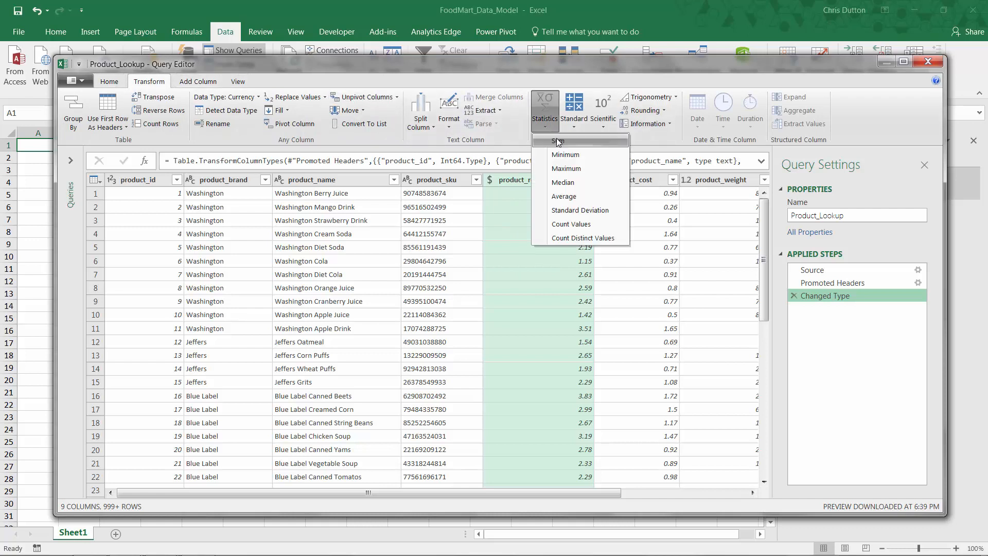
{"action": "left_click", "coordinate": [563, 197]}
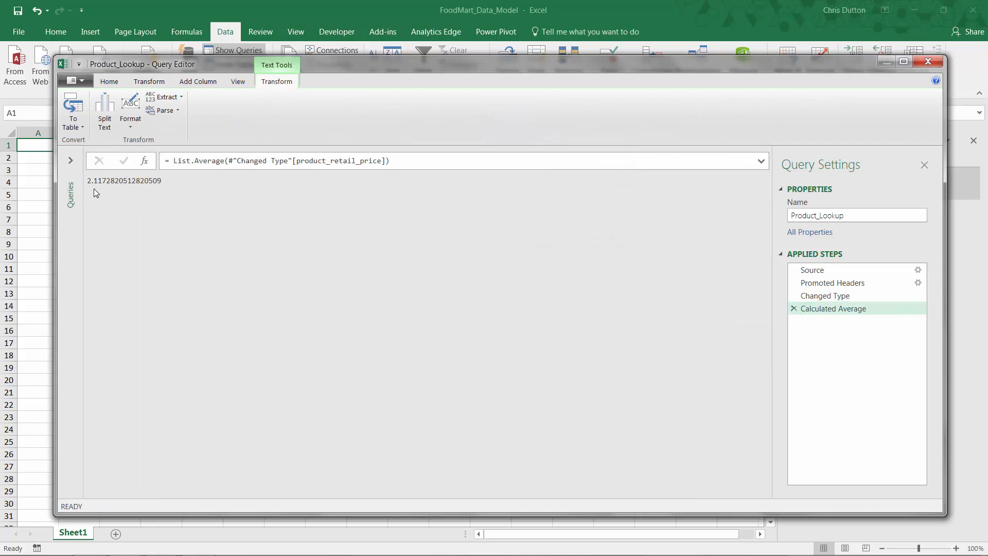
{"action": "left_click", "coordinate": [794, 308]}
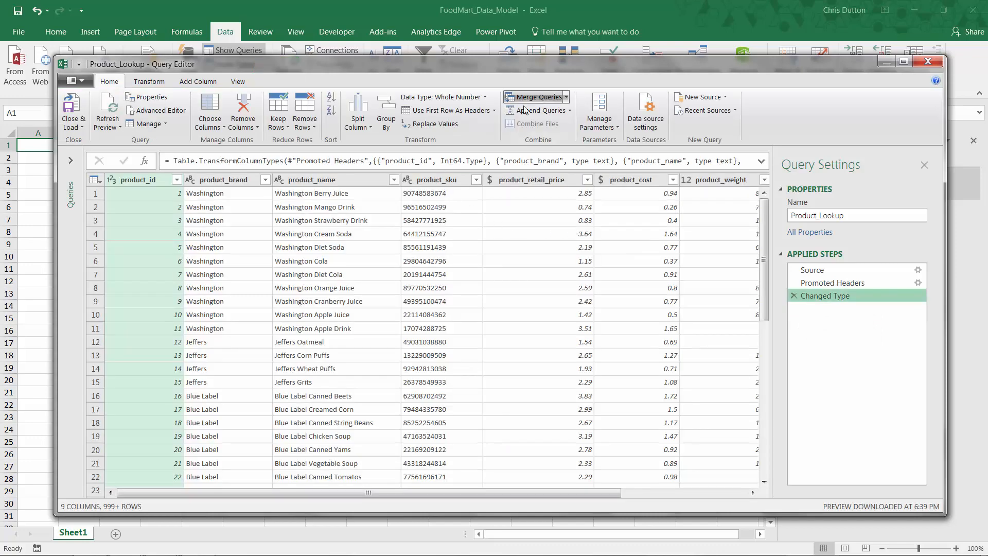
- Add a new column that multiplies product_retail_price by 0.9, leaving the source column in place
{"action": "left_click", "coordinate": [149, 81]}
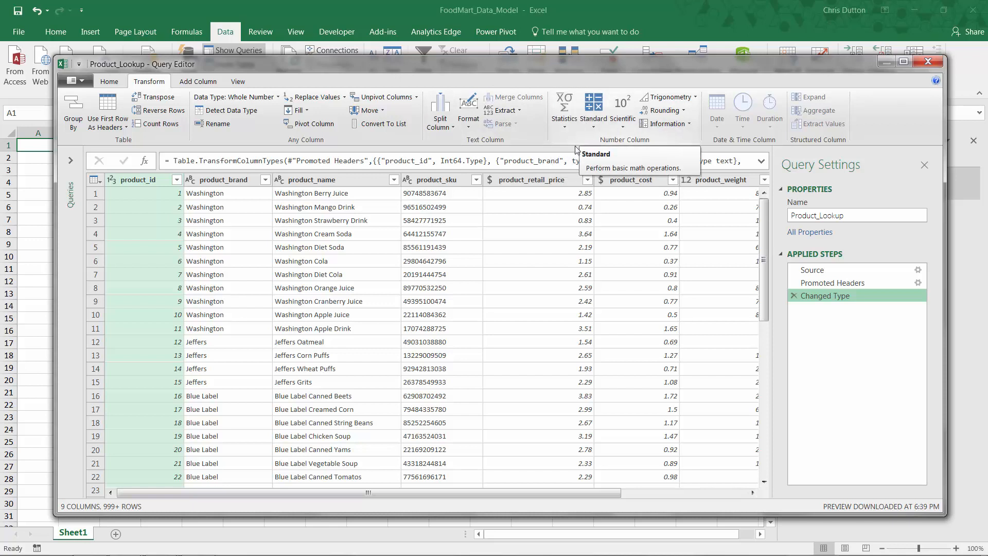
{"action": "left_click", "coordinate": [507, 181]}
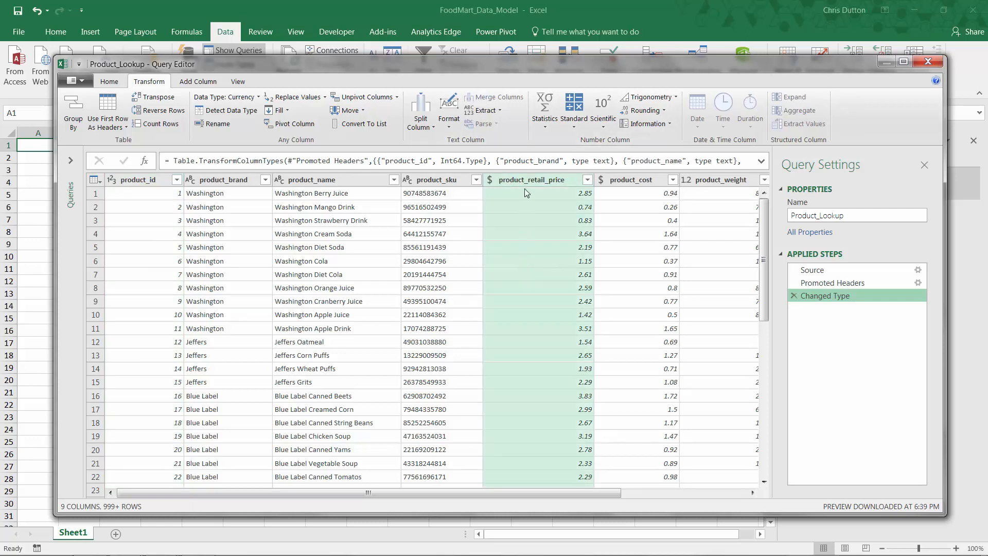
{"action": "left_click", "coordinate": [571, 127]}
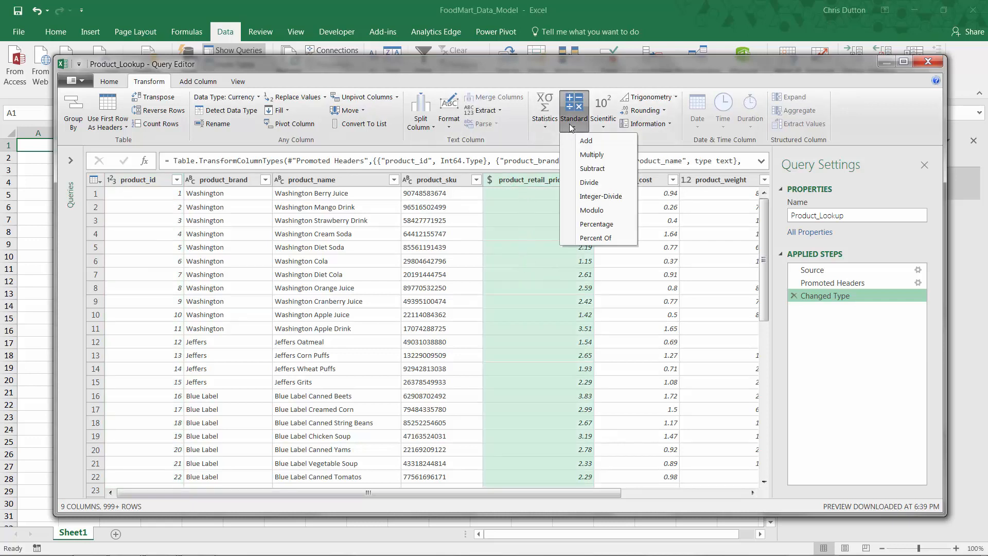
{"action": "left_click", "coordinate": [571, 126]}
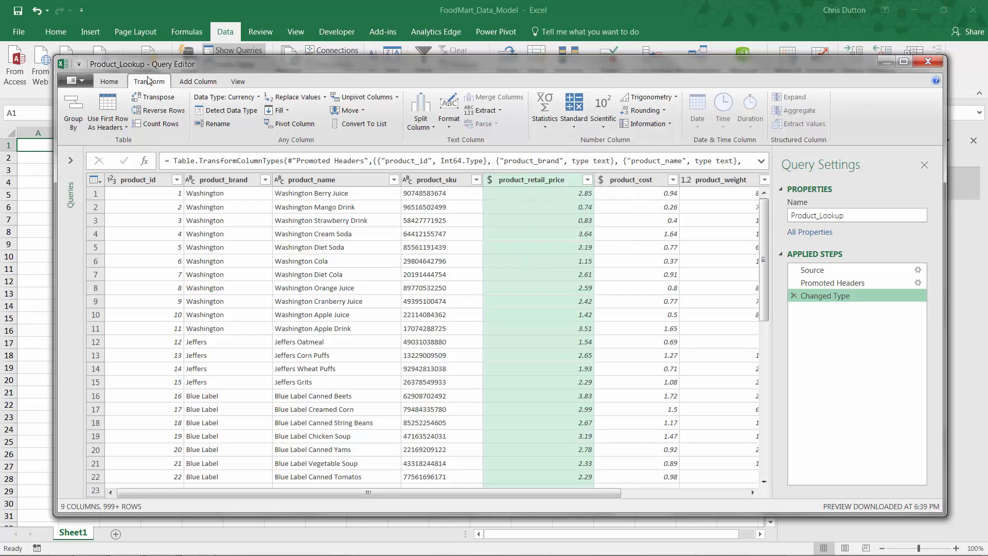
{"action": "left_click", "coordinate": [198, 82]}
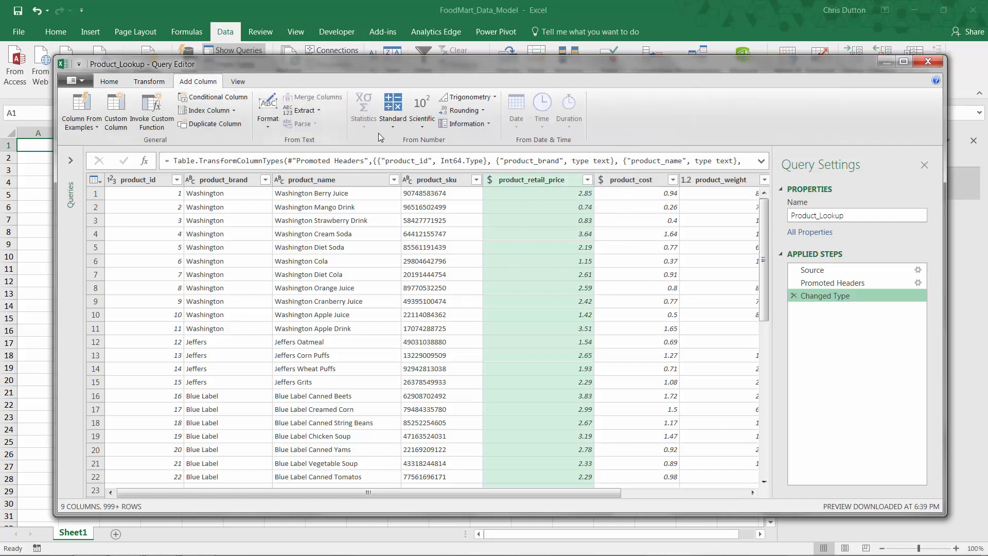
{"action": "left_click", "coordinate": [393, 122]}
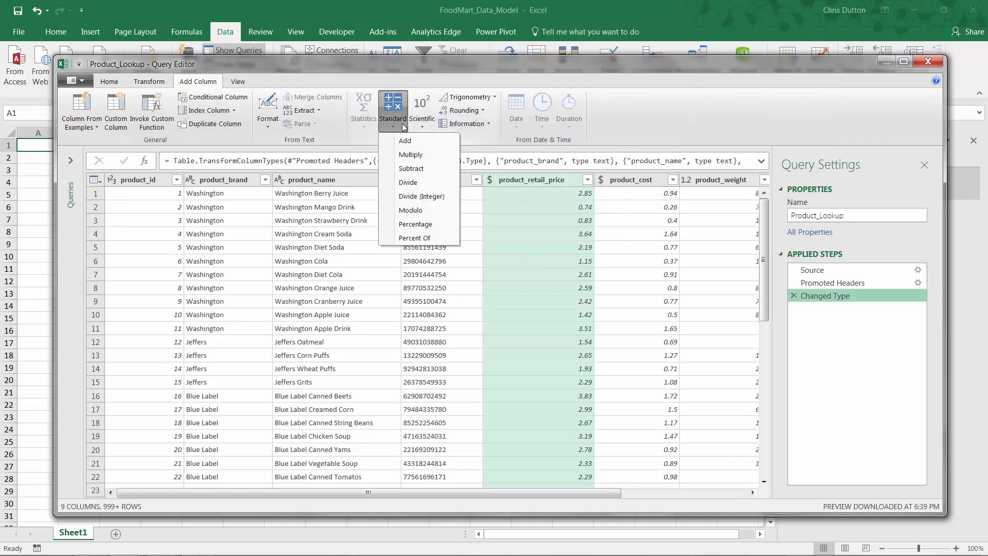
{"action": "left_click", "coordinate": [420, 153]}
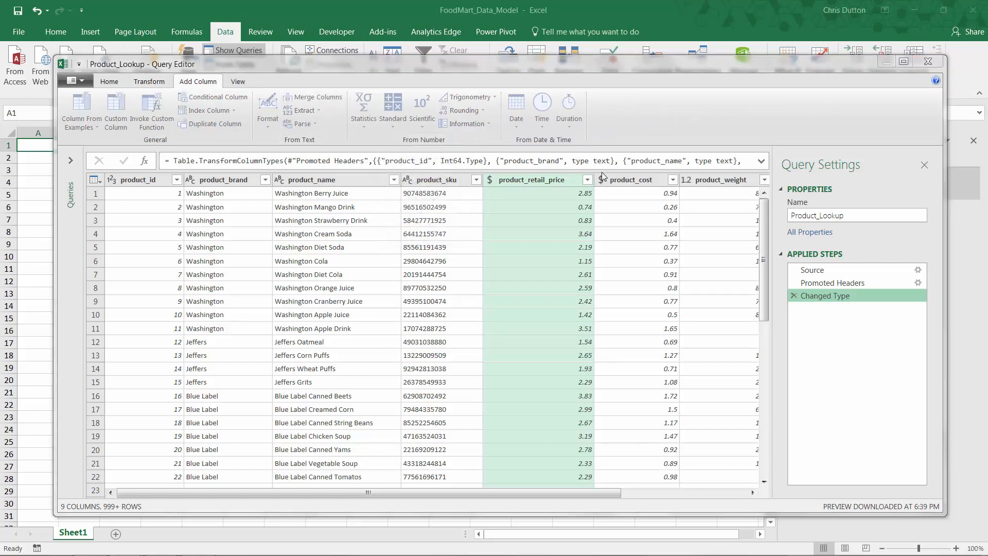
{"action": "left_click", "coordinate": [338, 293]}
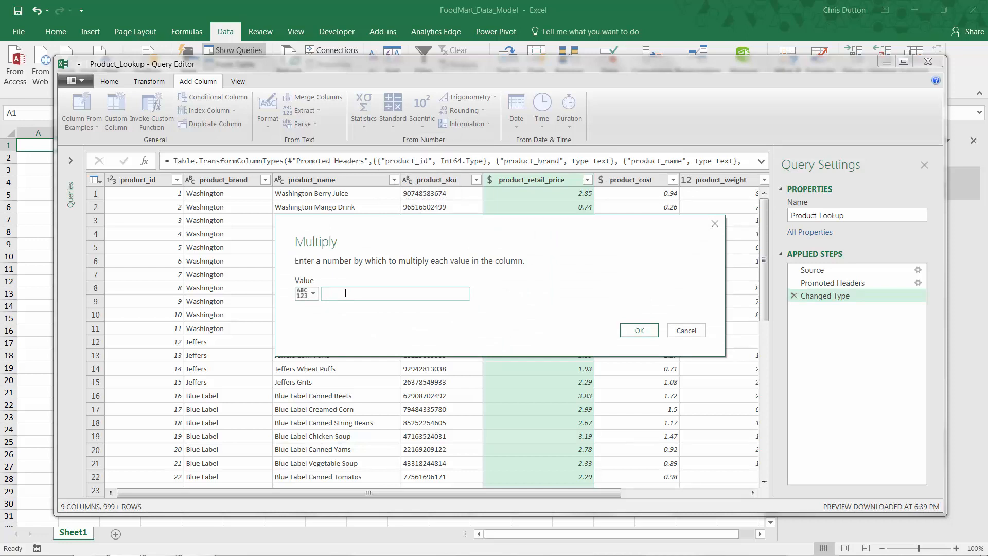
{"action": "type", "text": "0.9"}
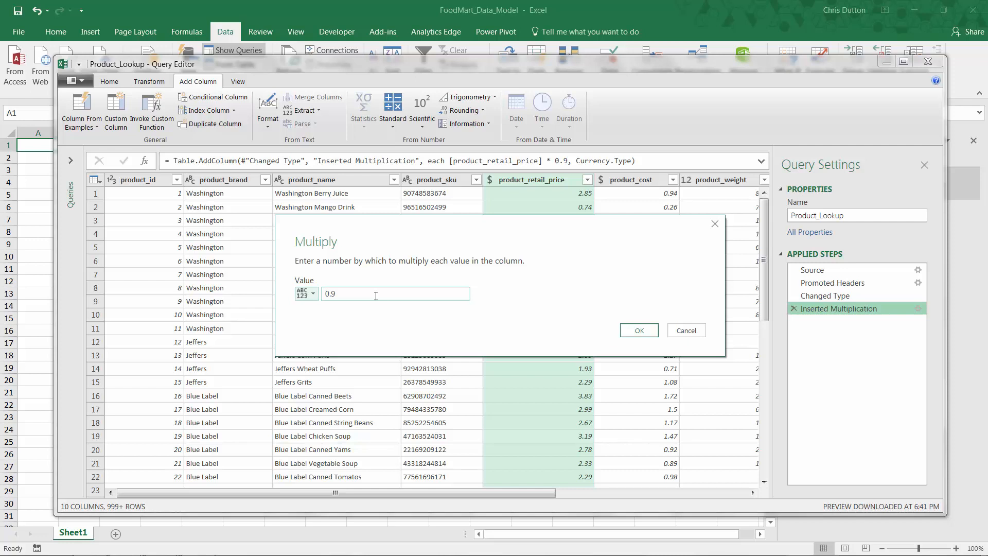
- Apply the multiplication by 0.9 and rename its applied step to "Calculated Discount Price"
{"action": "left_click", "coordinate": [636, 331]}
{"action": "left_click_drag", "start_coordinate": [440, 493], "coordinate": [657, 492]}
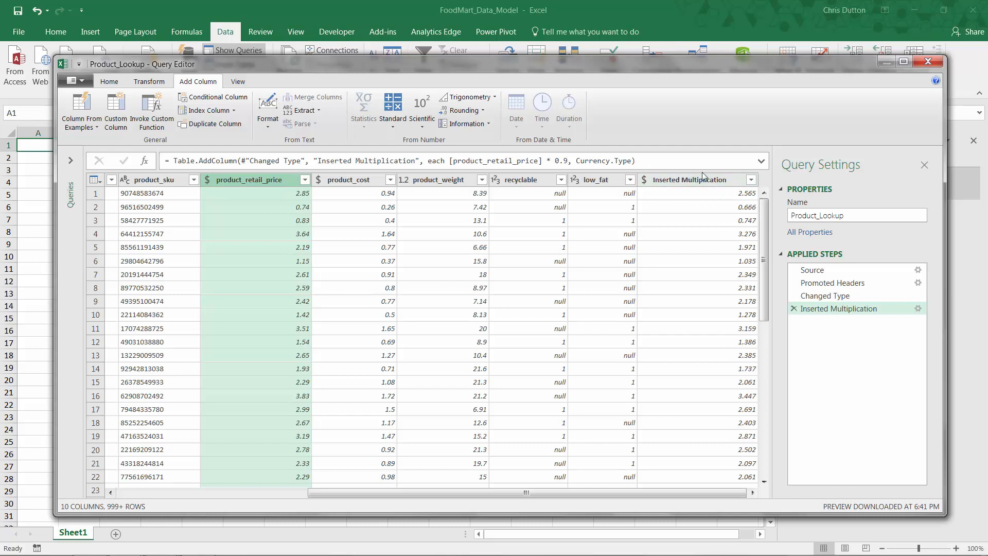
{"action": "right_click", "coordinate": [840, 310]}
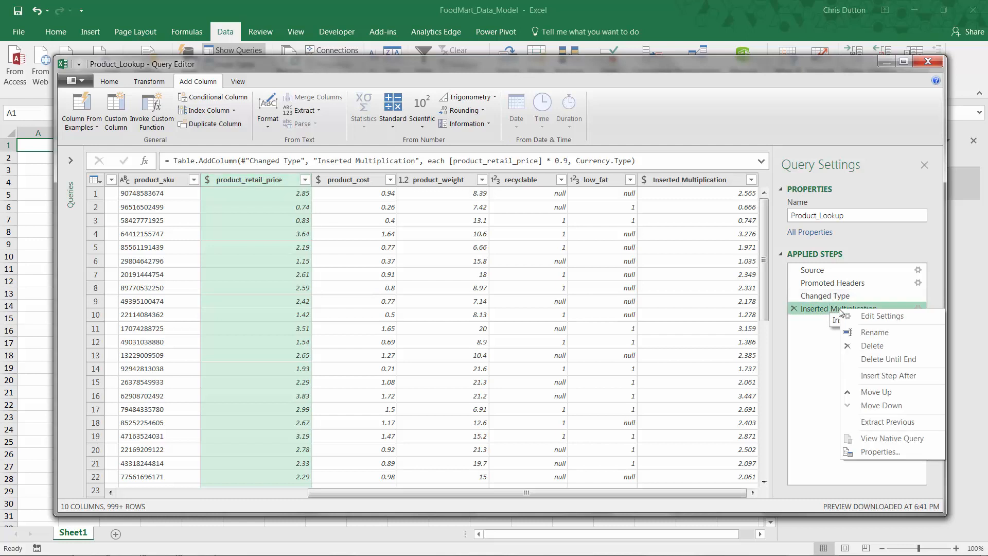
{"action": "left_click", "coordinate": [873, 332]}
{"action": "type", "text": "Calculated Discou"}
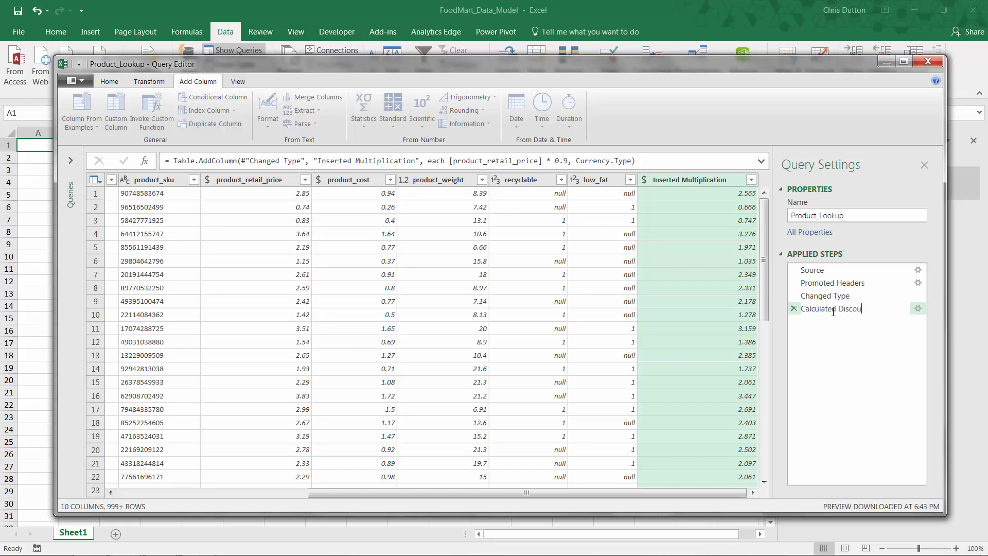
{"action": "key", "text": "Return"}
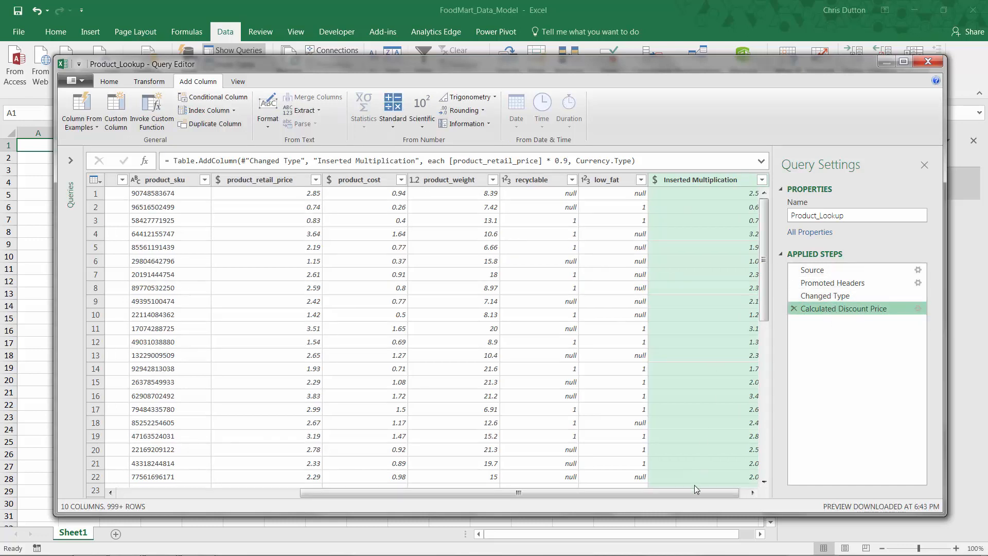
- Add a new column that rounds the Inserted Multiplication values to 2 decimal places
{"action": "left_click_drag", "start_coordinate": [710, 492], "coordinate": [718, 493]}
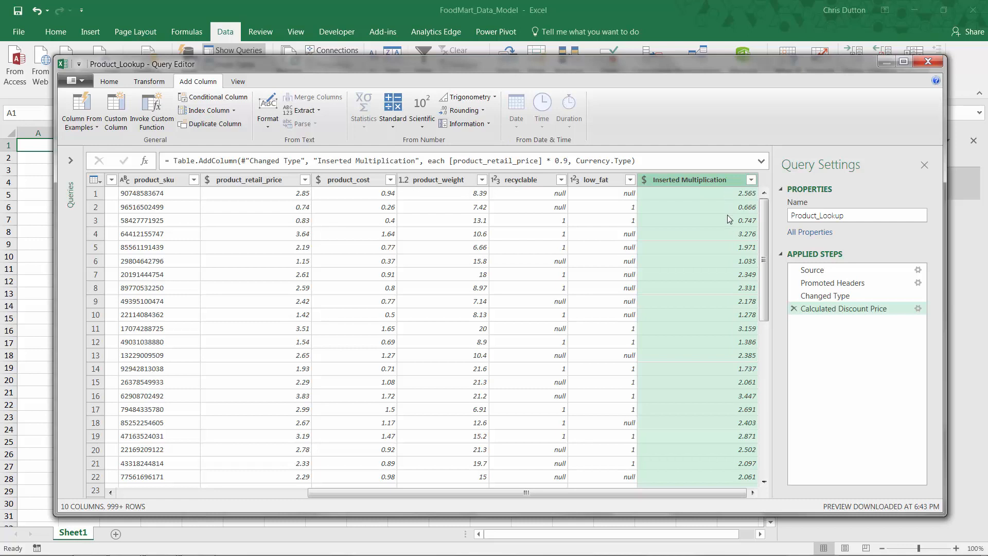
{"action": "left_click", "coordinate": [485, 112]}
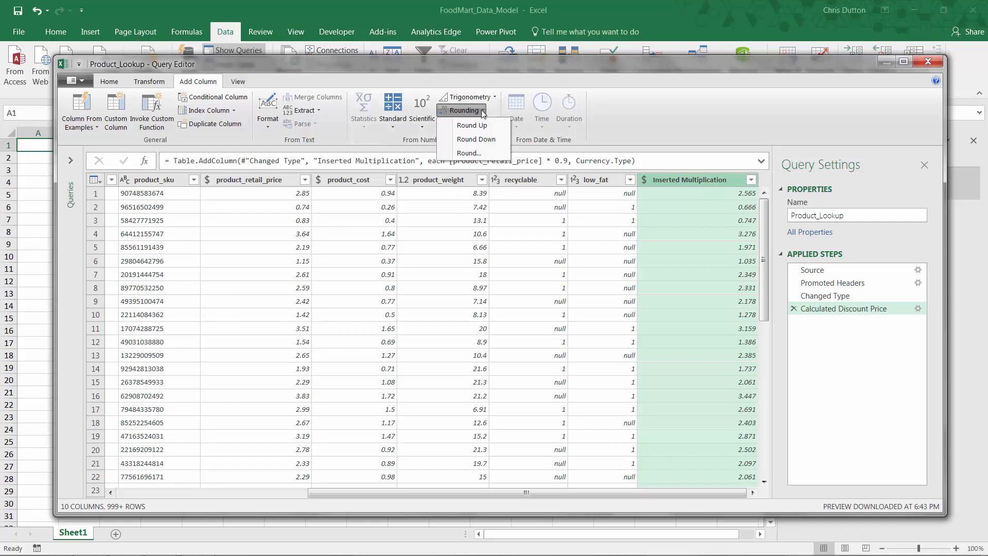
{"action": "left_click", "coordinate": [469, 153]}
{"action": "type", "text": "2"}
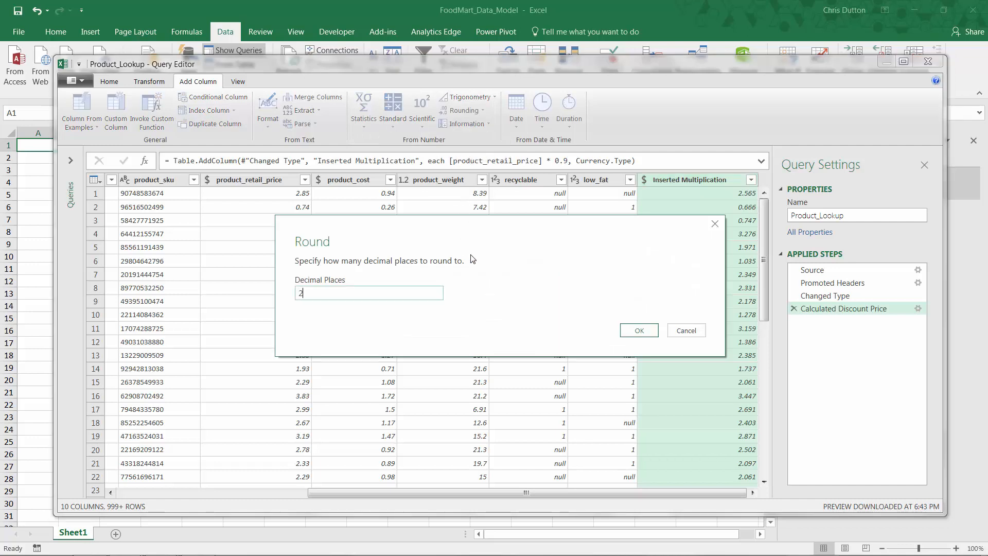
{"action": "left_click", "coordinate": [638, 332]}
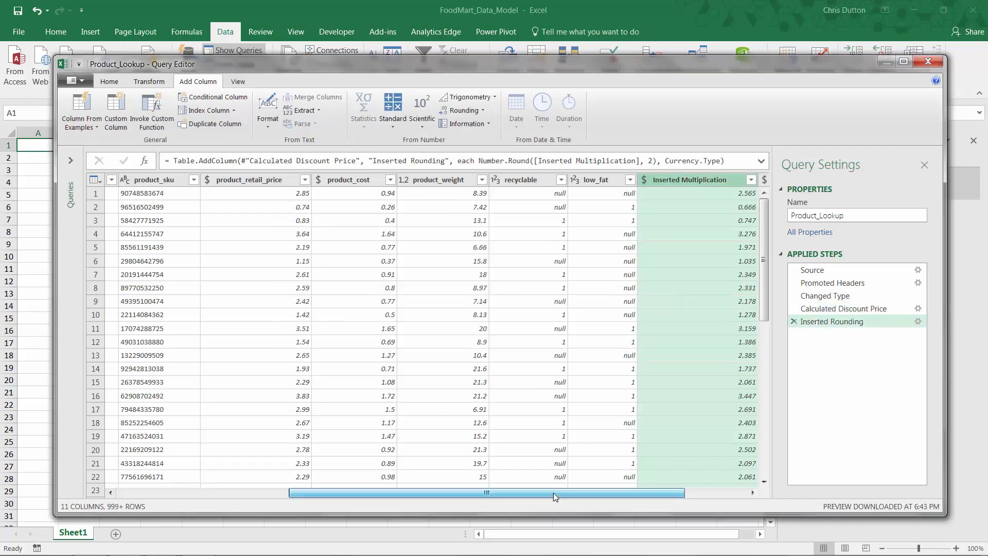
- Remove the Inserted Multiplication column and rename the Inserted Rounding column to discount_price
{"action": "left_click_drag", "start_coordinate": [554, 493], "coordinate": [672, 490]}
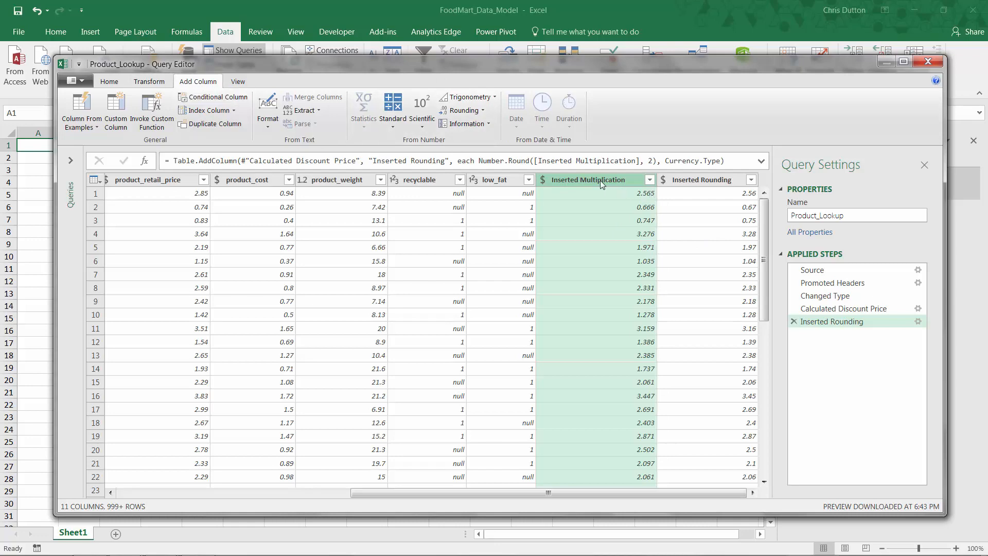
{"action": "right_click", "coordinate": [587, 179]}
{"action": "left_click", "coordinate": [602, 201]}
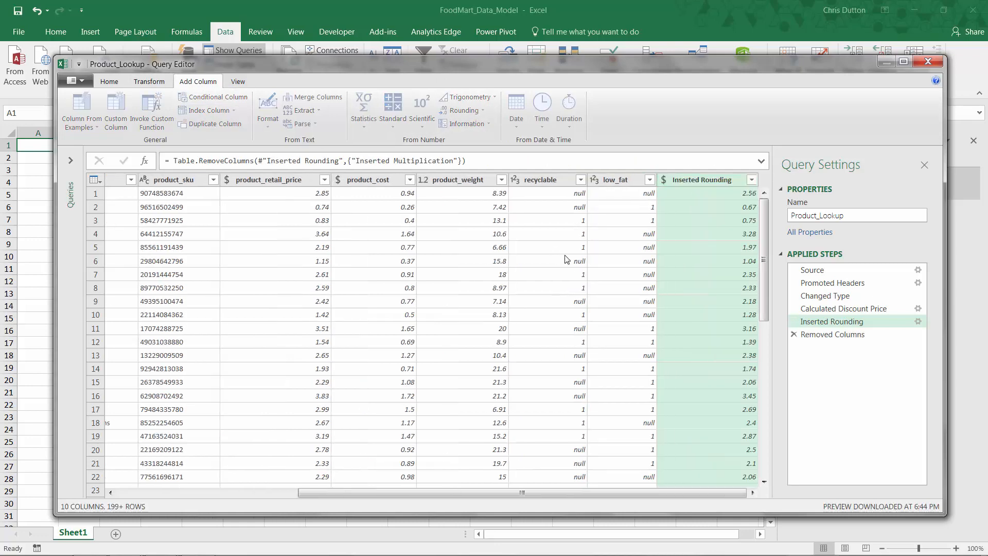
{"action": "double_click", "coordinate": [692, 181]}
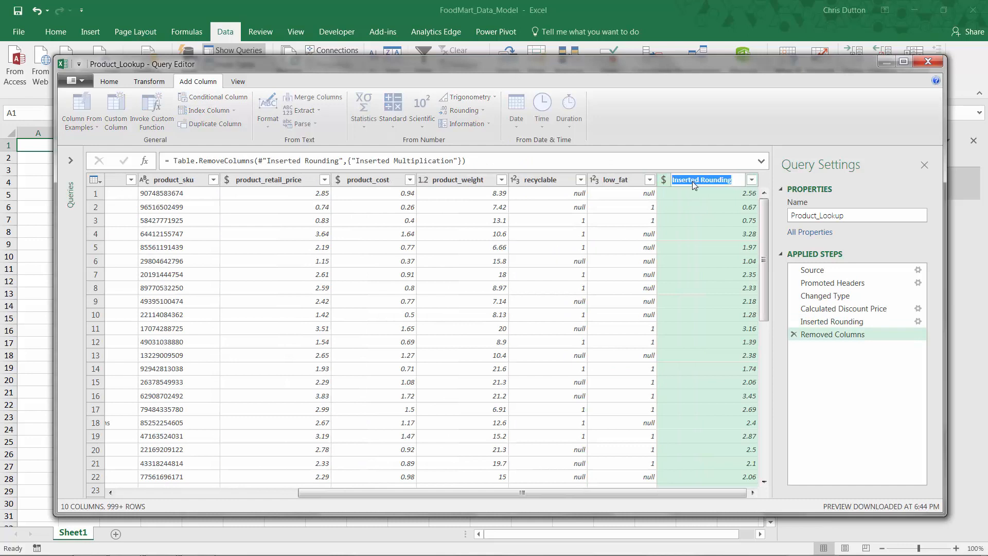
{"action": "type", "text": "discount_price"}
{"action": "key", "text": "Return"}
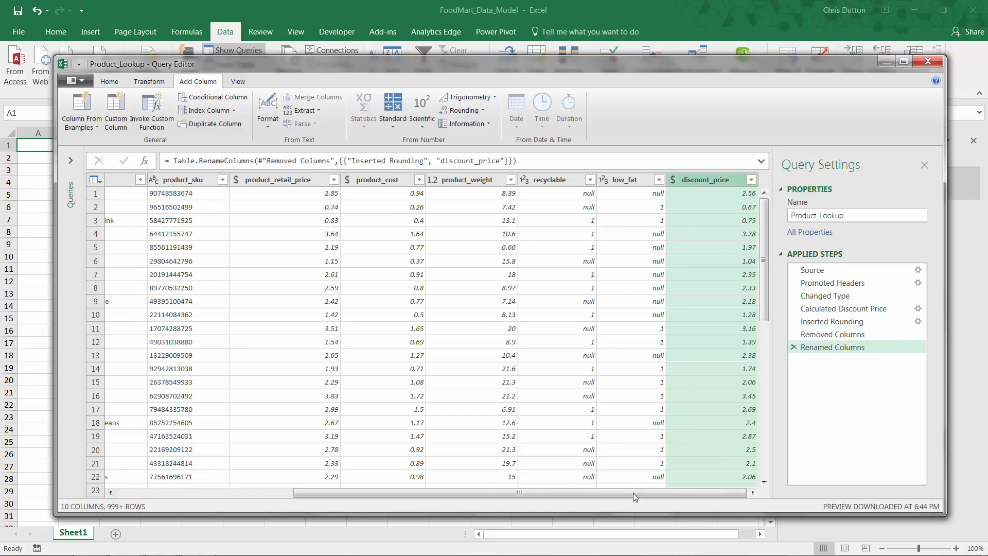
{"action": "left_click_drag", "start_coordinate": [632, 493], "coordinate": [456, 493]}
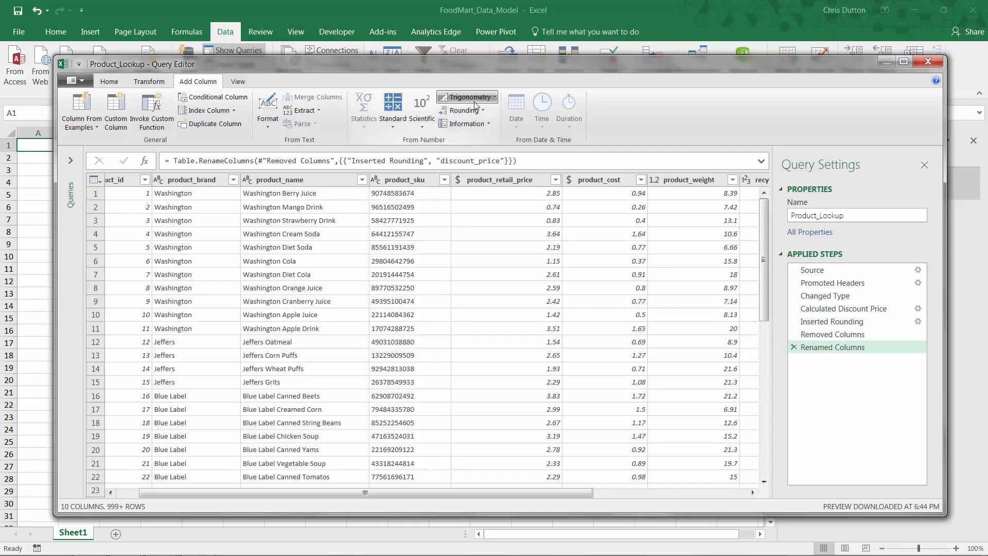
{"action": "left_click", "coordinate": [487, 124]}
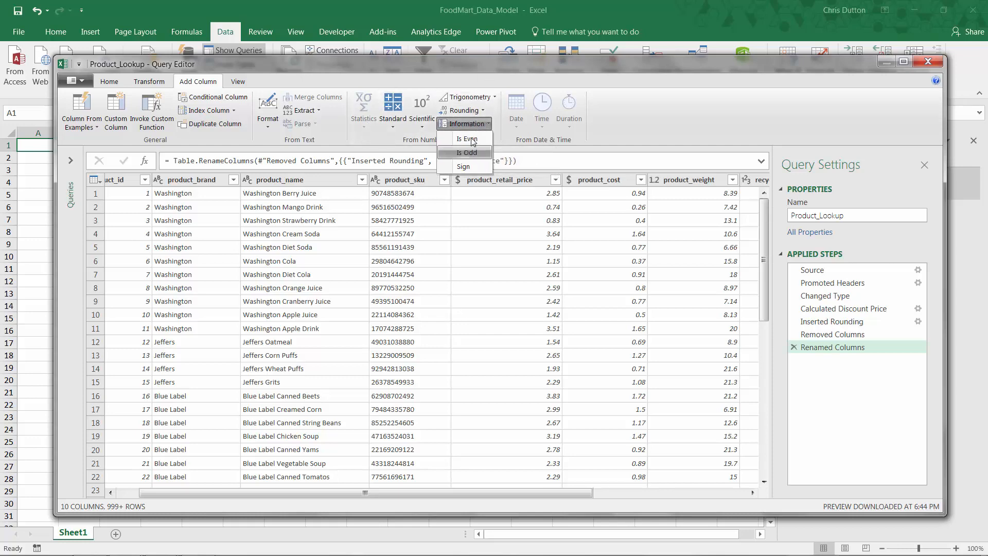
{"action": "left_click", "coordinate": [489, 126]}
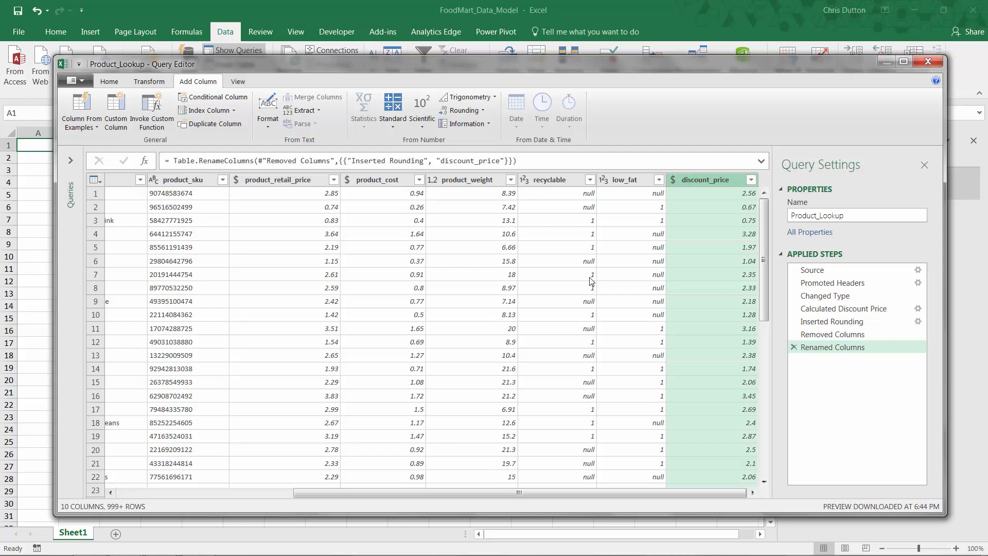
{"action": "left_click_drag", "start_coordinate": [523, 495], "coordinate": [324, 492]}
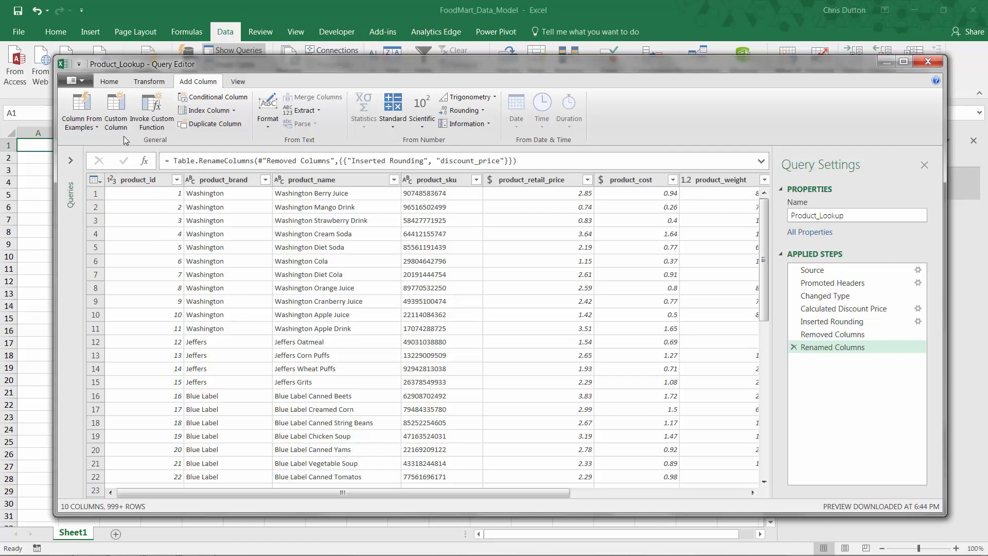
- Close the query and load Product_Lookup as a connection only, adding its data to the Data Model
{"action": "left_click", "coordinate": [81, 82]}
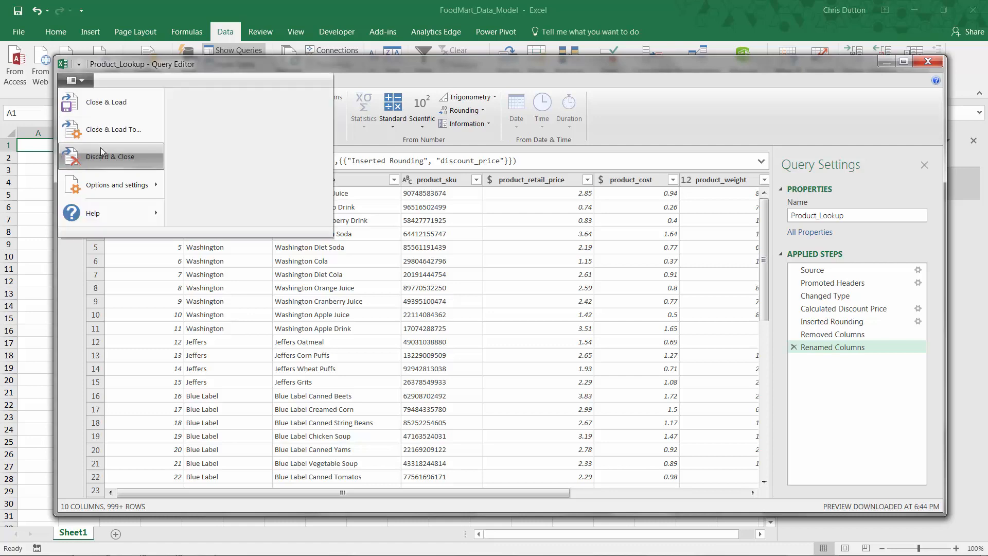
{"action": "left_click", "coordinate": [116, 130]}
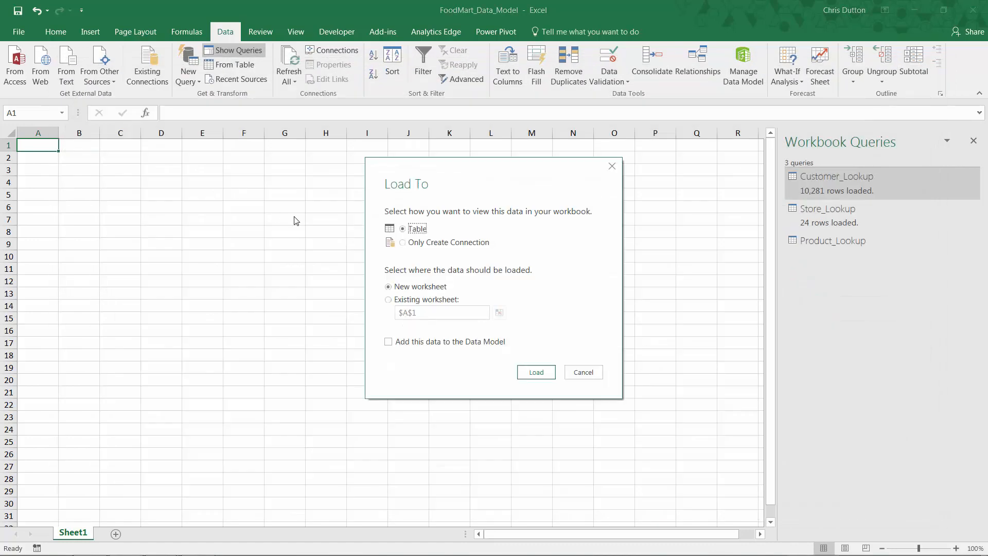
{"action": "left_click", "coordinate": [402, 243]}
{"action": "left_click", "coordinate": [388, 342]}
{"action": "left_click", "coordinate": [536, 372]}
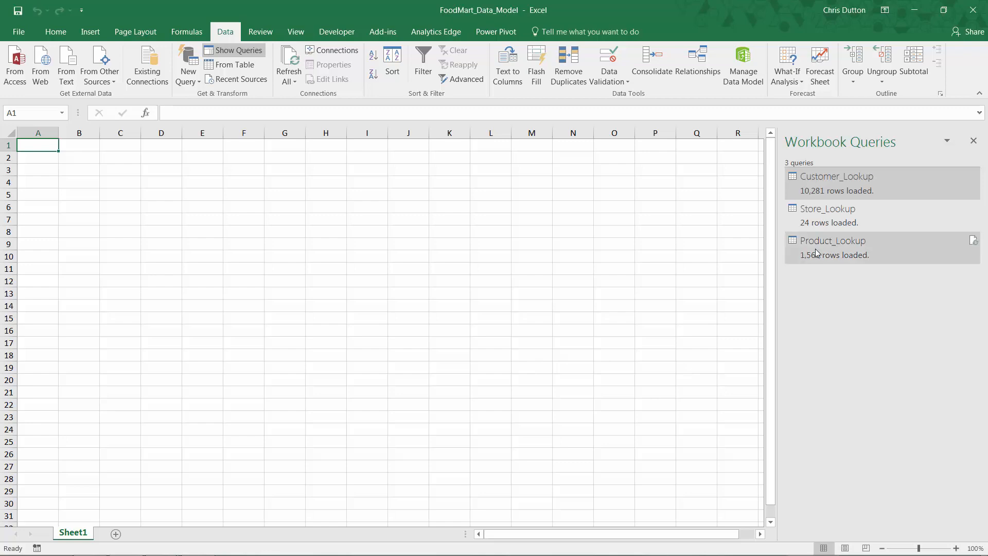
{"action": "mouse_move", "coordinate": [797, 264]}
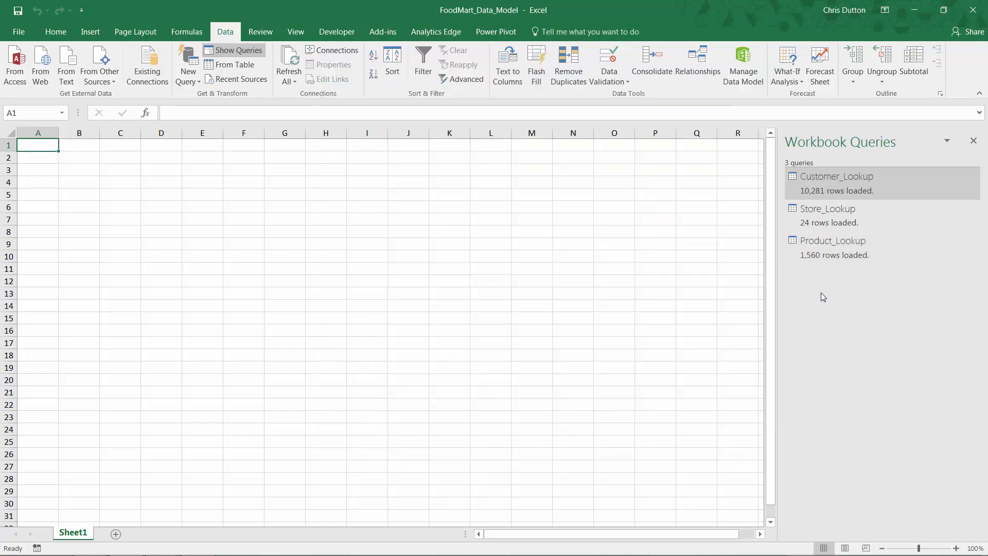
- Check the Product_Lookup table in the Power Pivot data model, and save the workbook after returning to Excel
{"action": "left_click", "coordinate": [743, 75]}
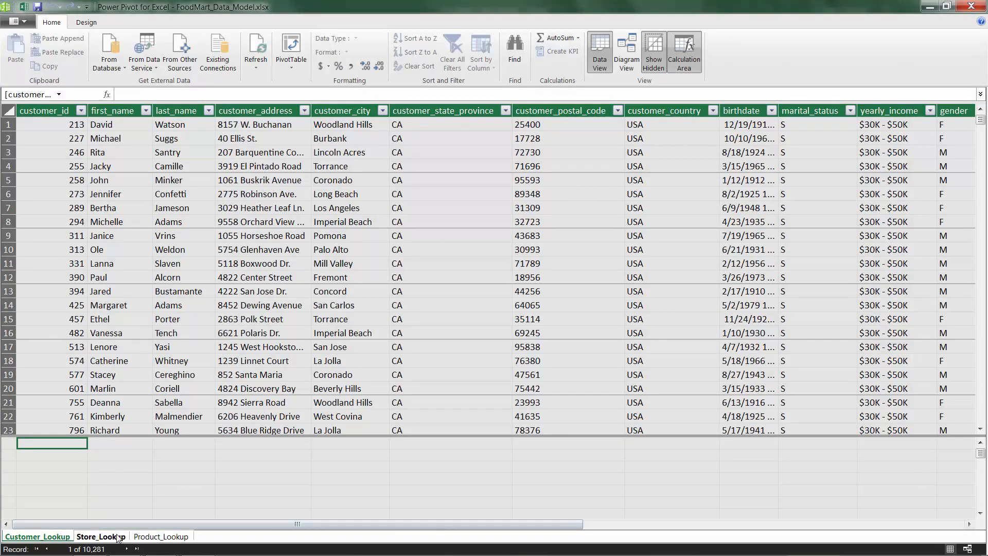
{"action": "left_click", "coordinate": [155, 537]}
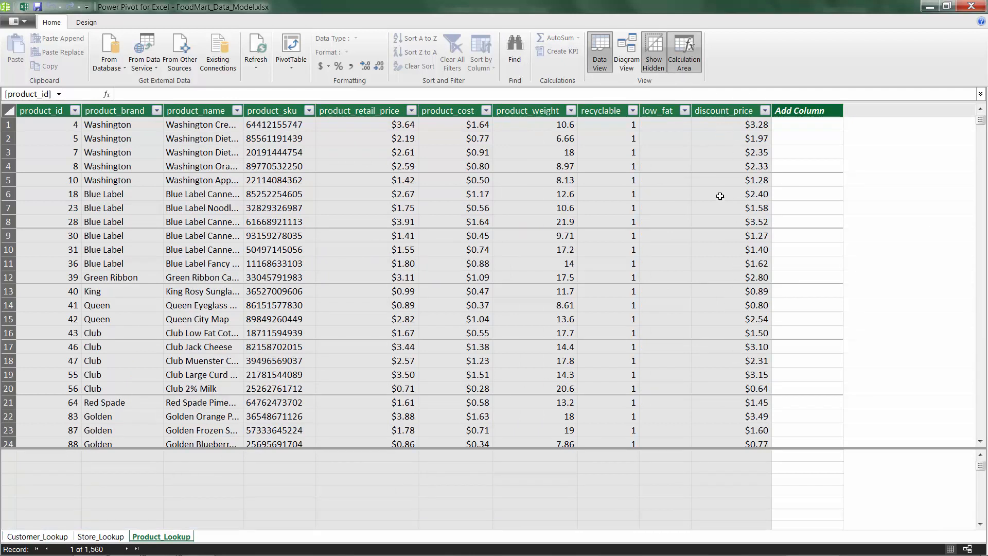
{"action": "left_click", "coordinate": [971, 6]}
{"action": "left_click", "coordinate": [19, 11]}
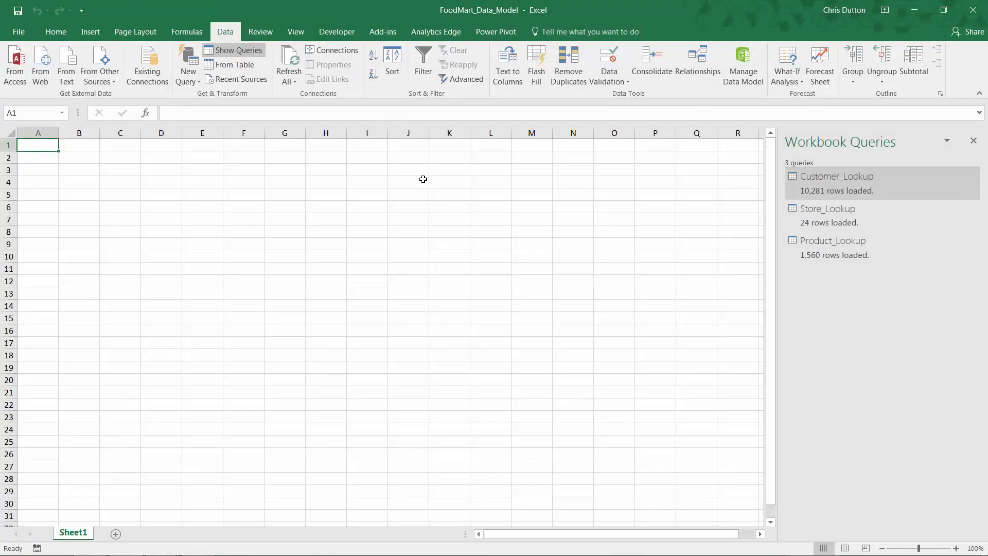